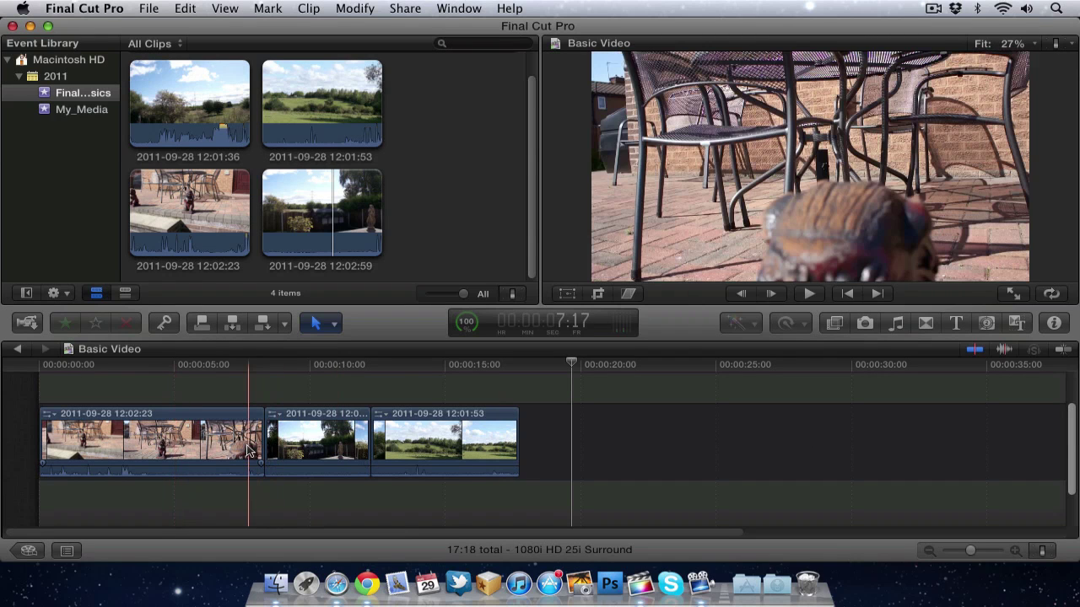
- Play back the three-clip timeline, stop after the clips, and bring up the Transitions browser
key(space)
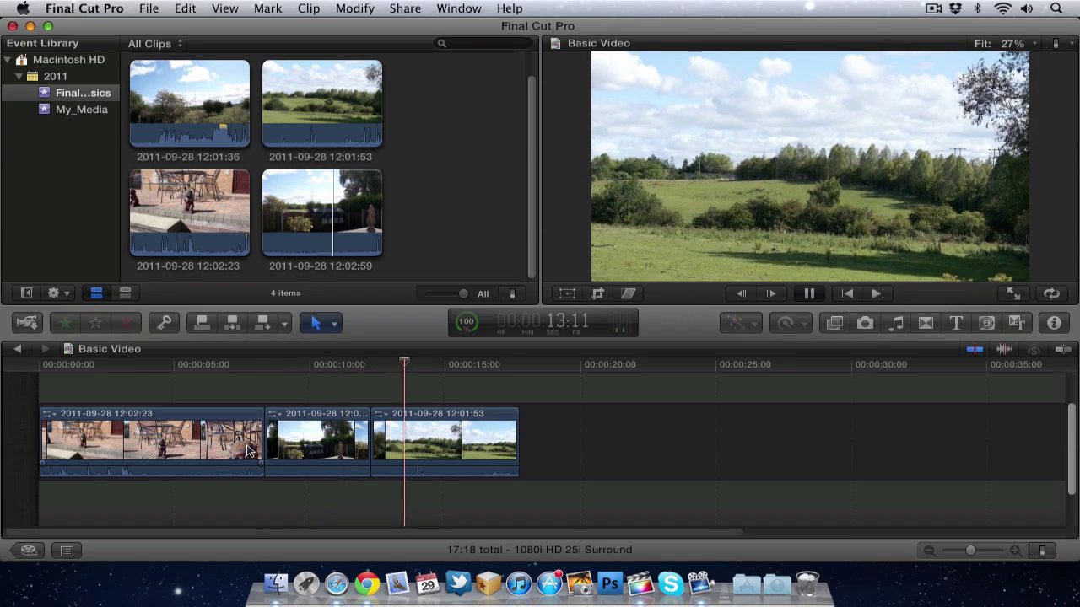
click(725, 422)
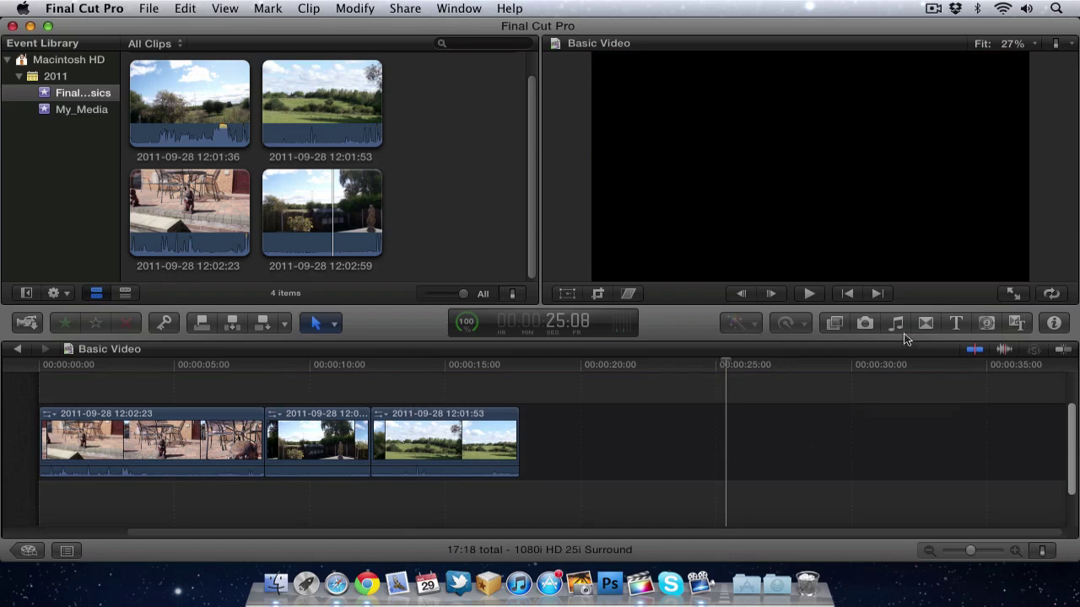
click(925, 324)
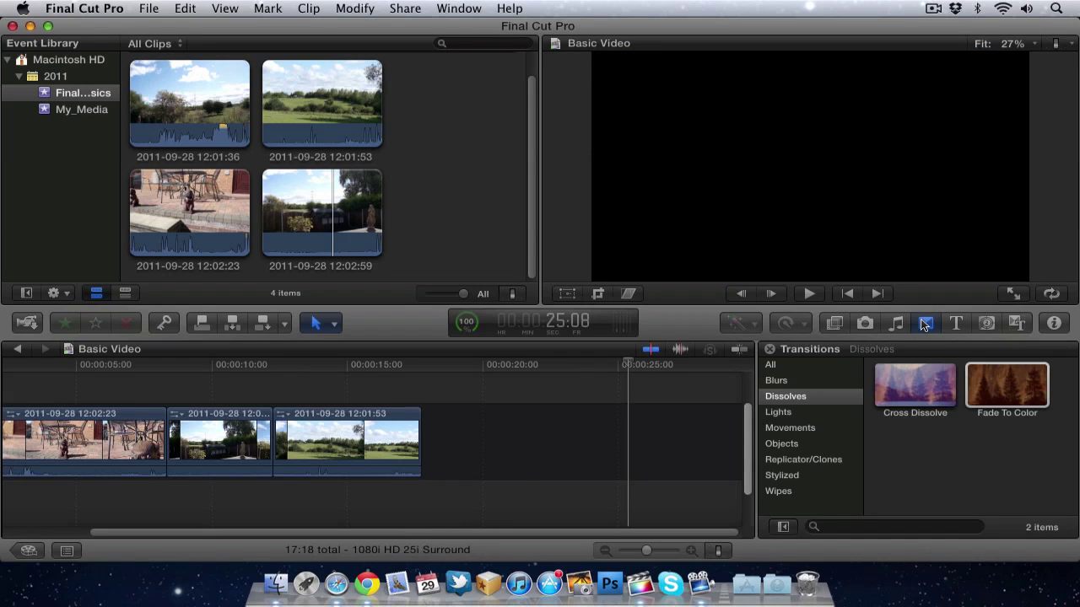
- Browse the All, Blurs, Lights and Objects transition categories, previewing Lens Flare, and end on Dissolves
click(770, 365)
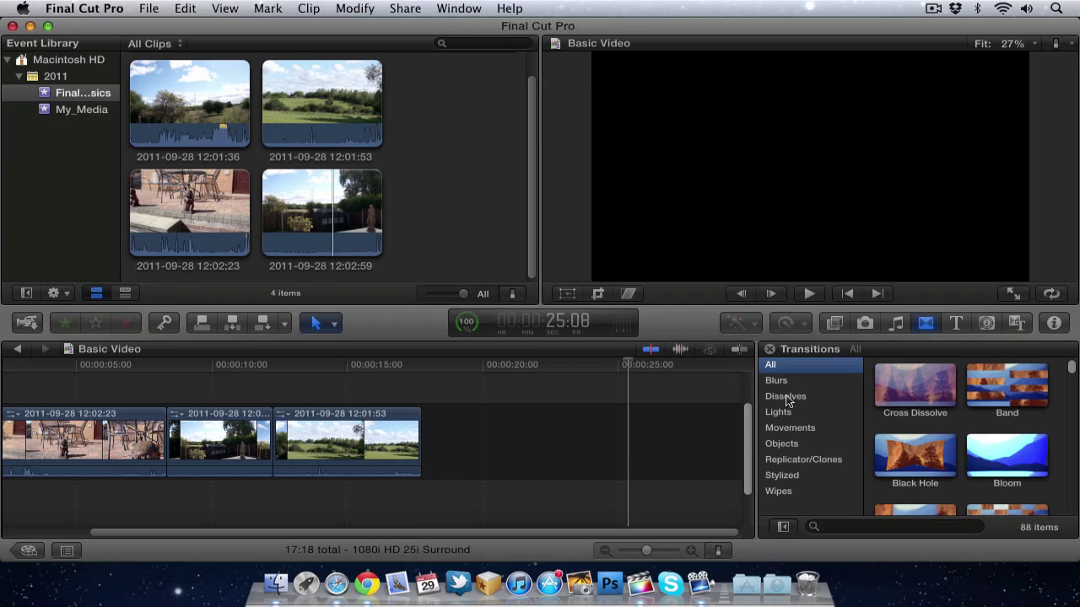
click(785, 396)
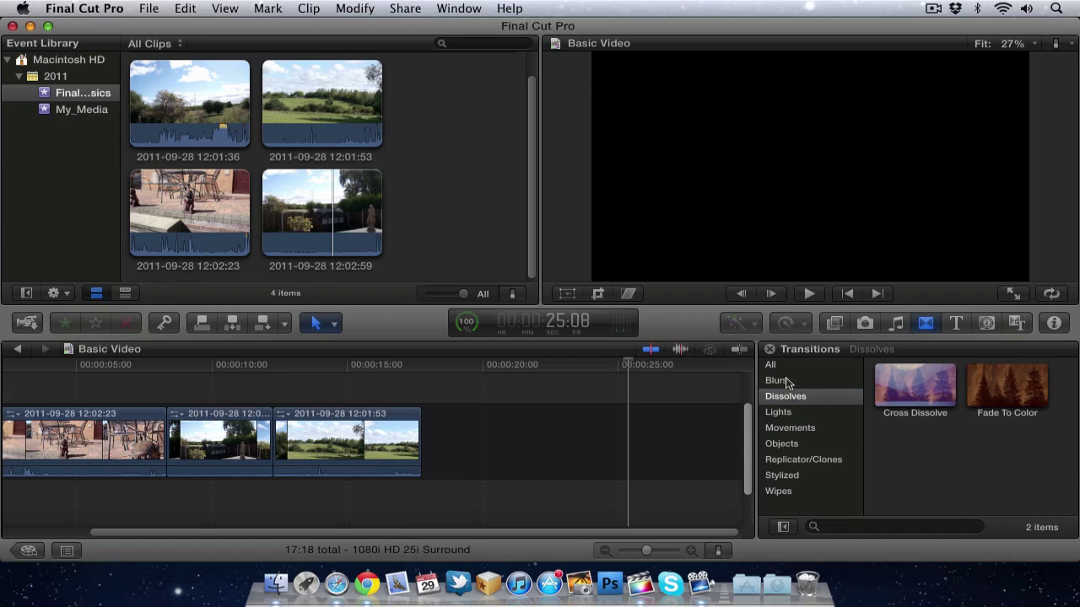
click(785, 381)
click(786, 413)
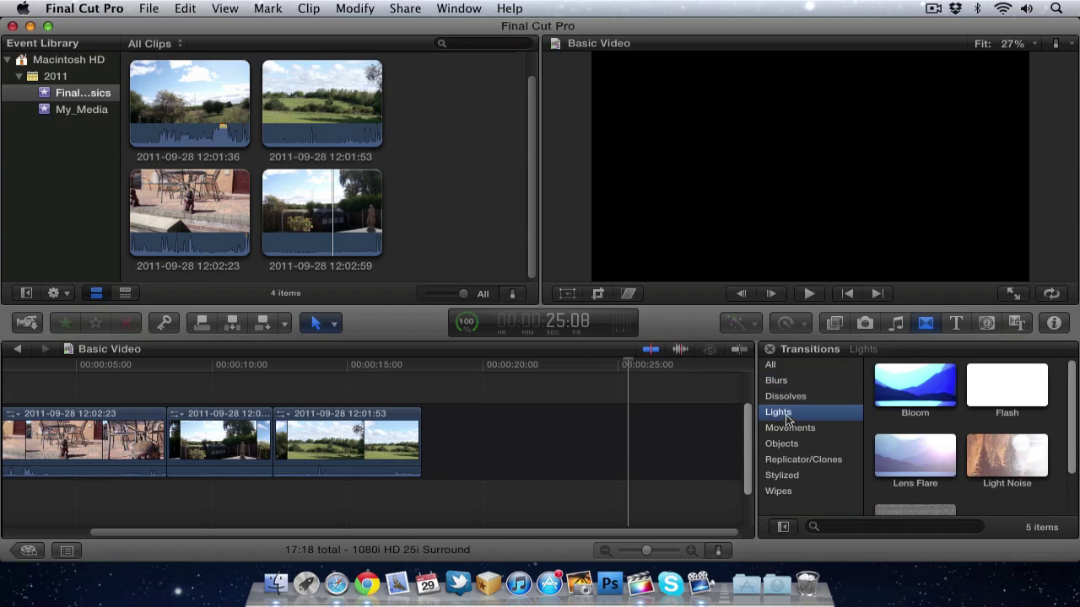
click(909, 459)
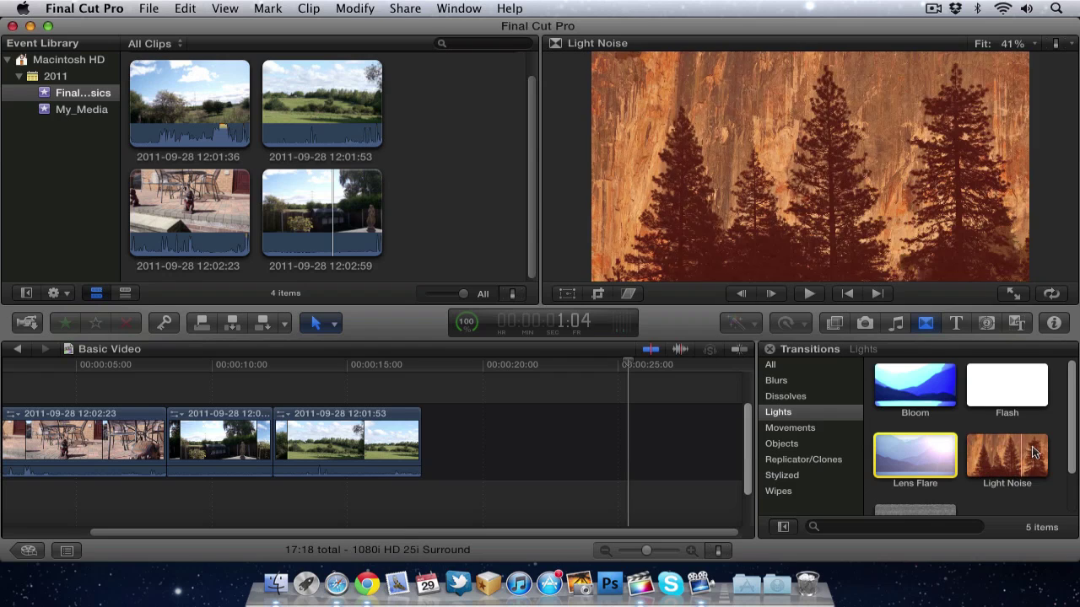
click(799, 444)
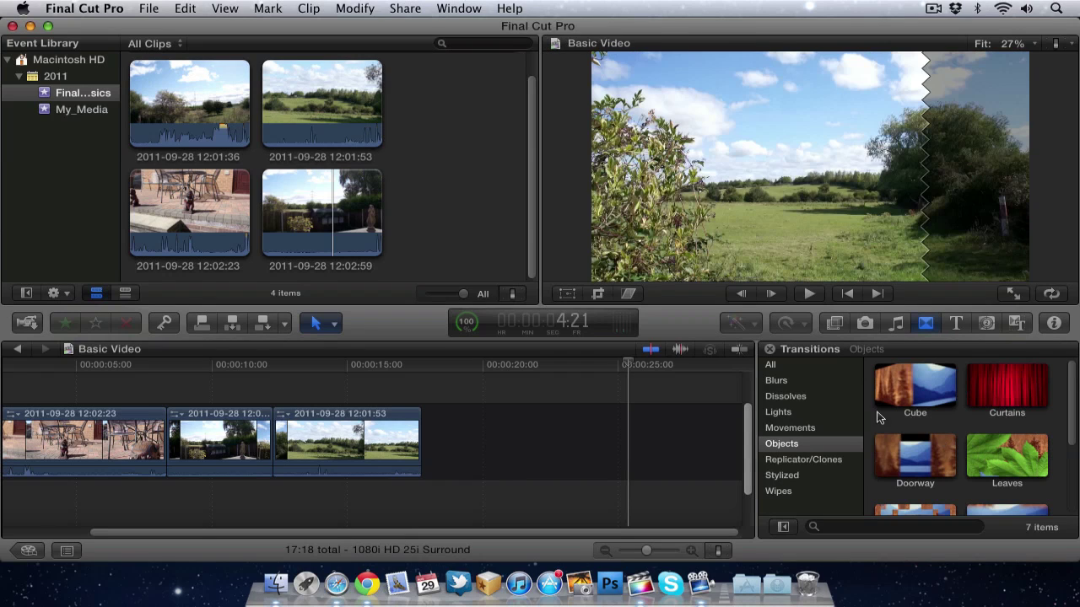
click(794, 398)
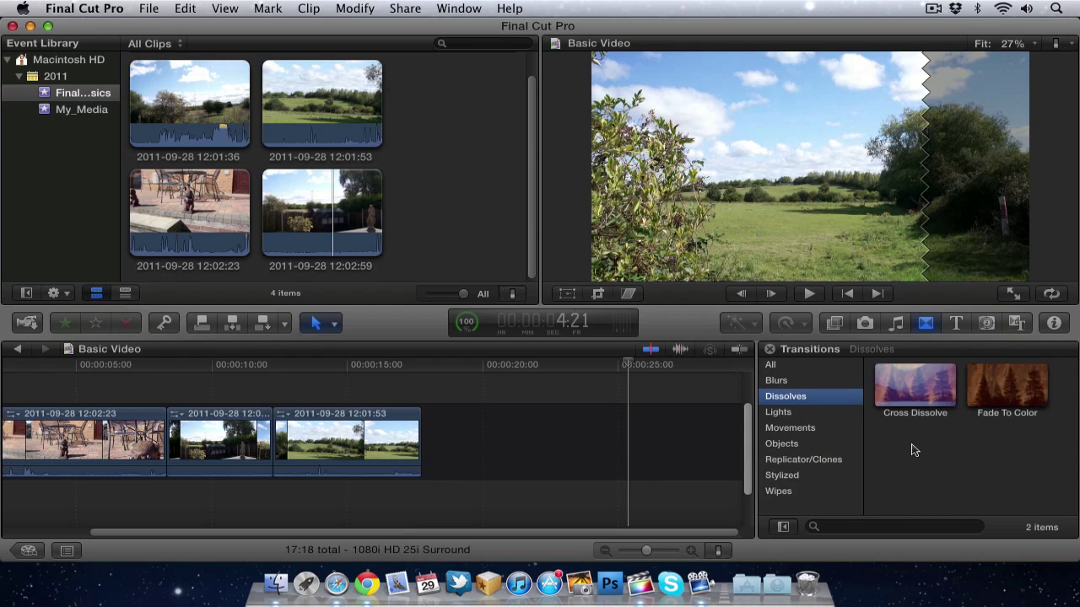
- Place a Cross Dissolve between the first two clips and play it back
click(926, 388)
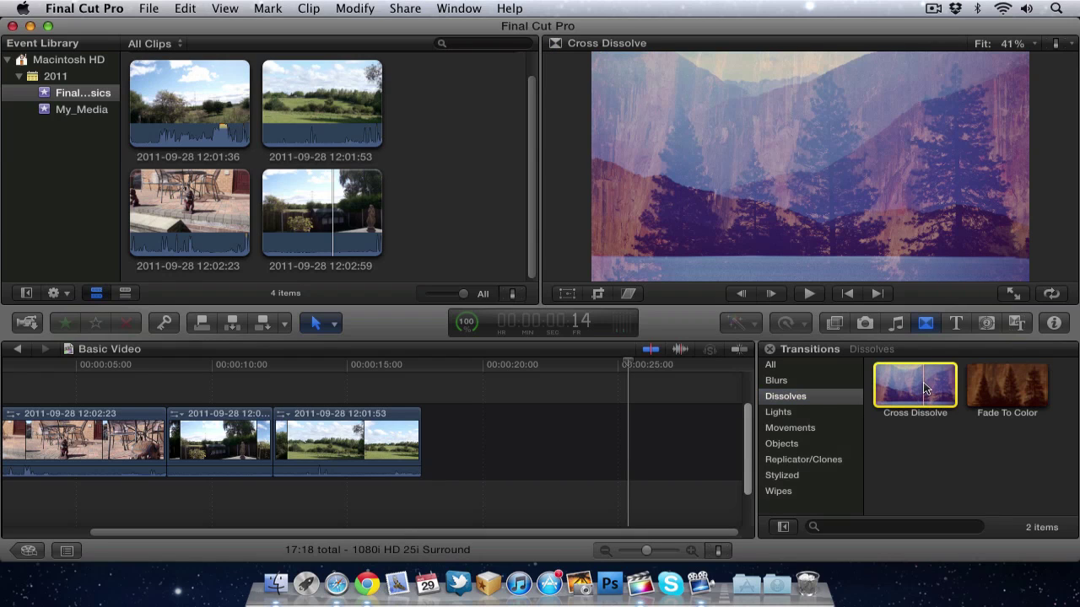
drag(925, 388, 167, 445)
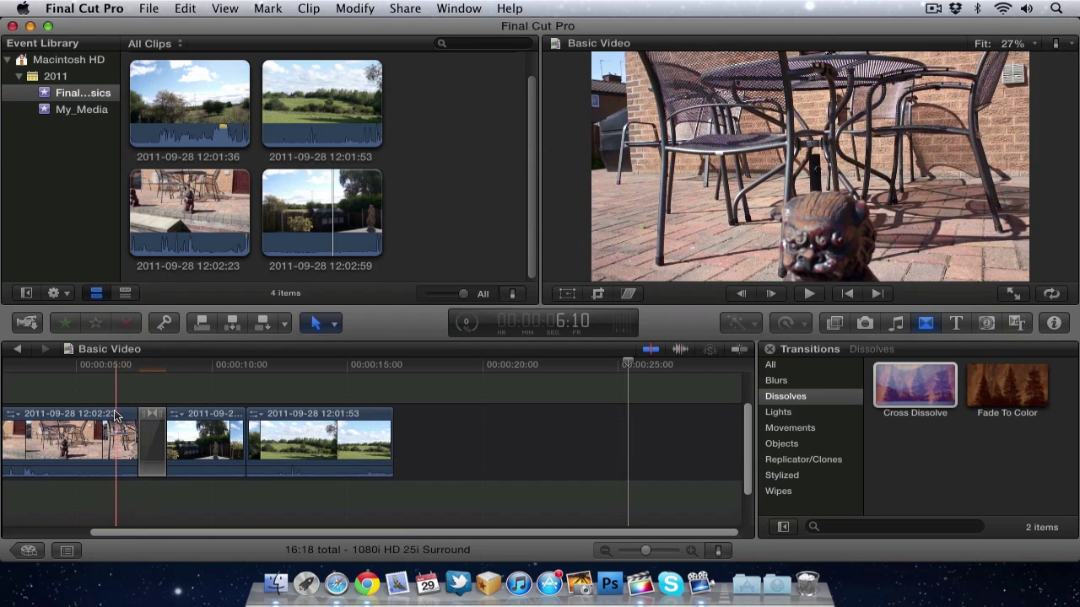
key(space)
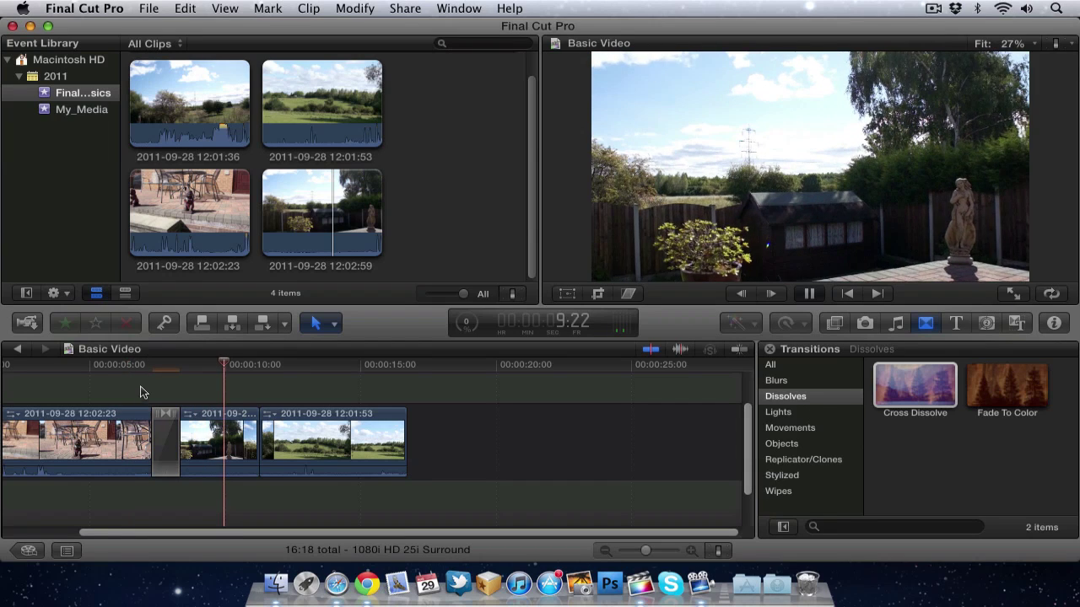
click(135, 393)
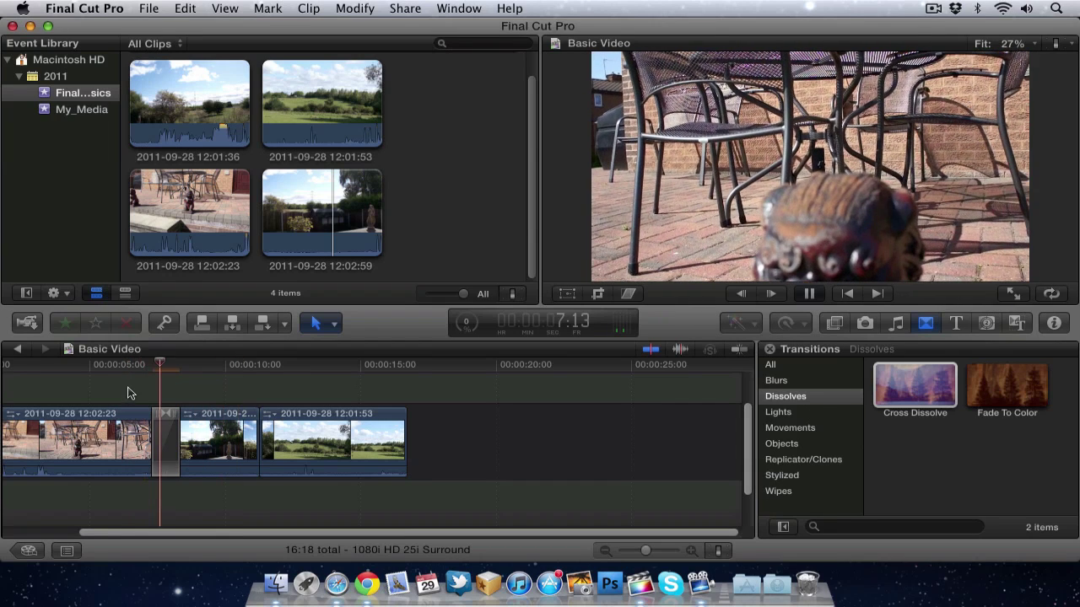
click(129, 396)
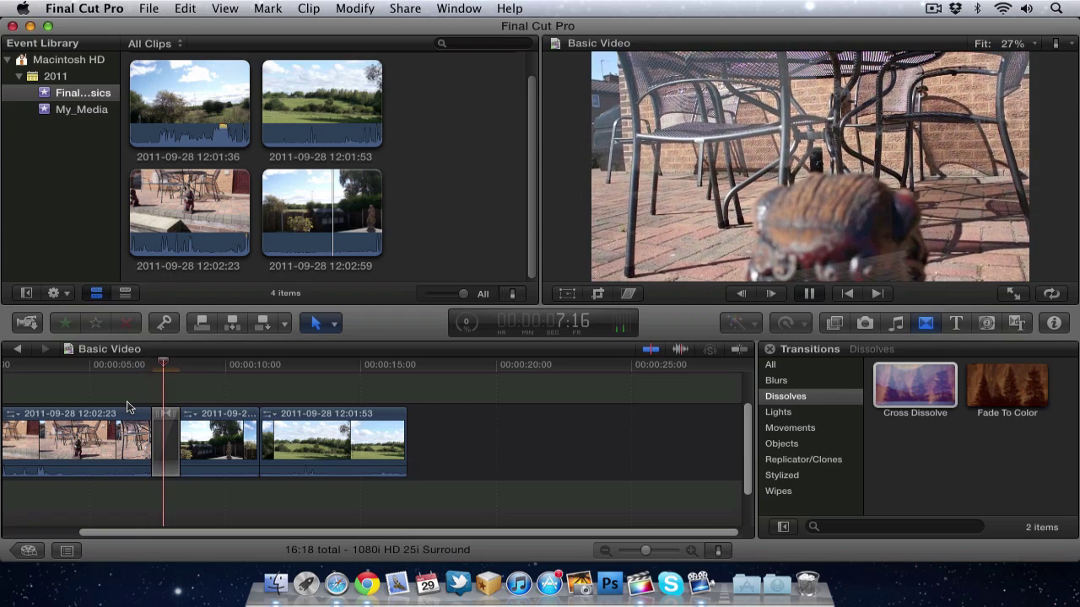
key(space)
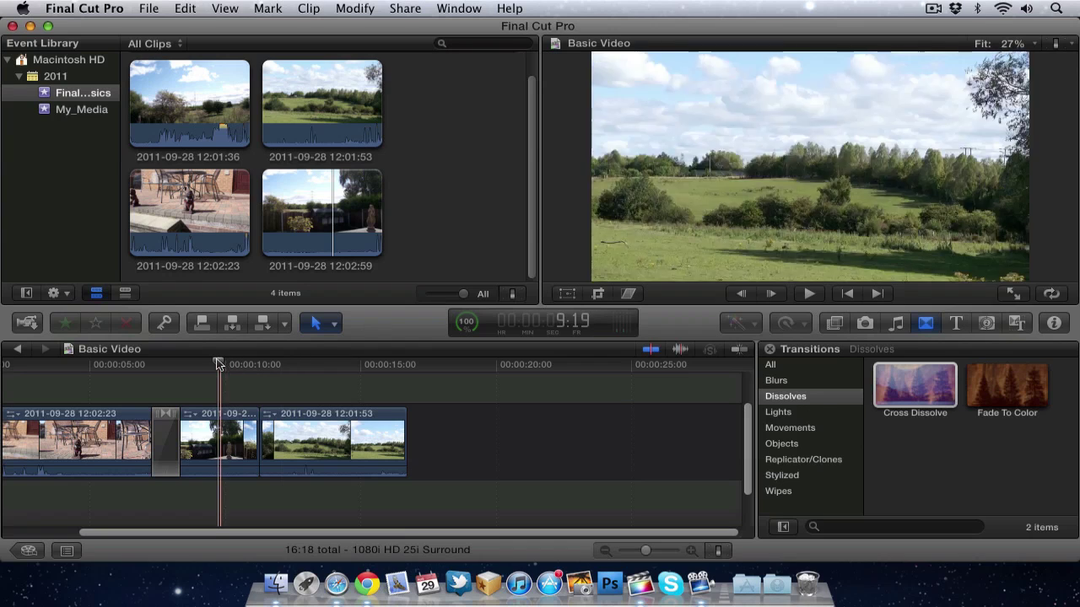
click(126, 364)
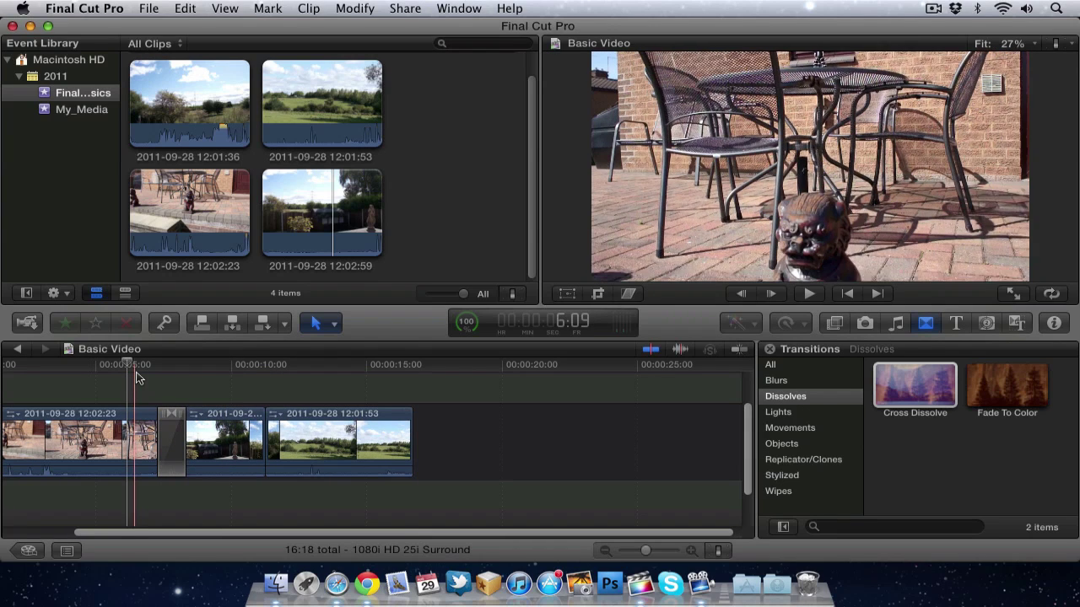
key(space)
key(space)
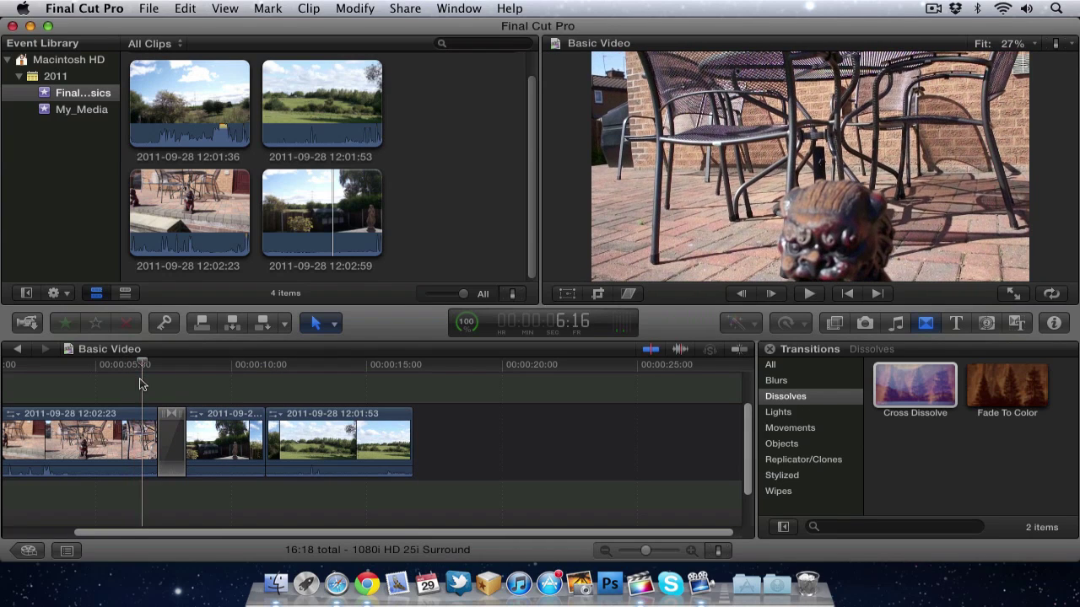
key(space)
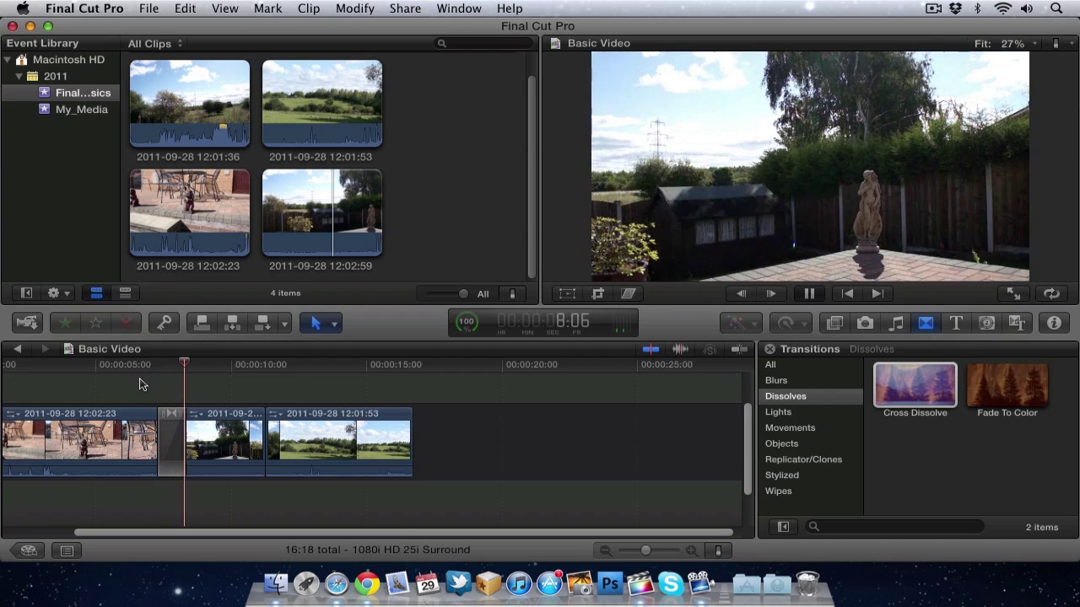
key(space)
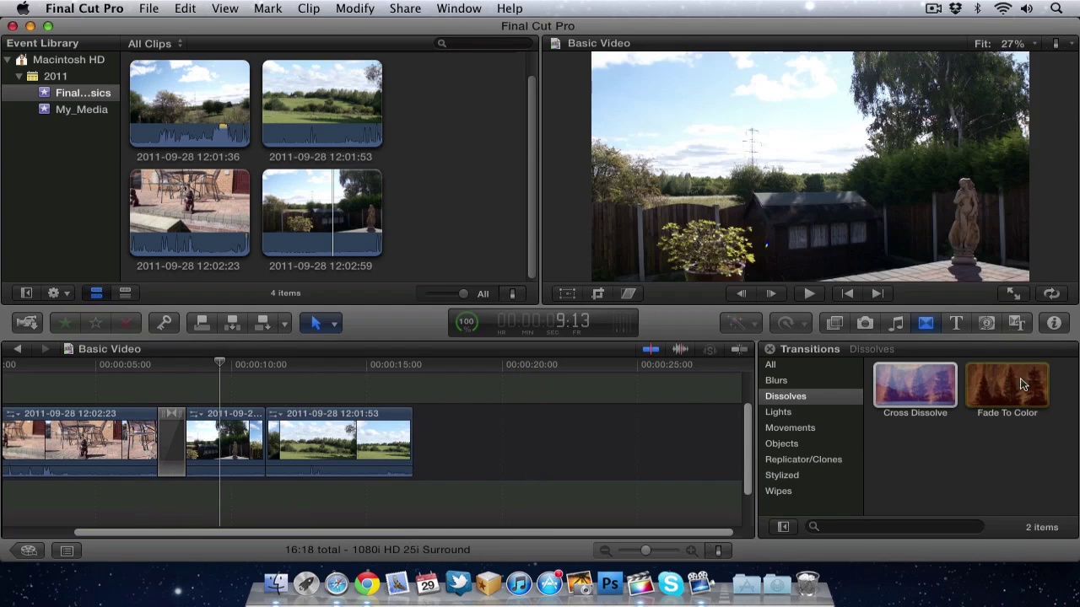
- Place a Fade To Color between the second and third clips and play it back
drag(1022, 384, 268, 437)
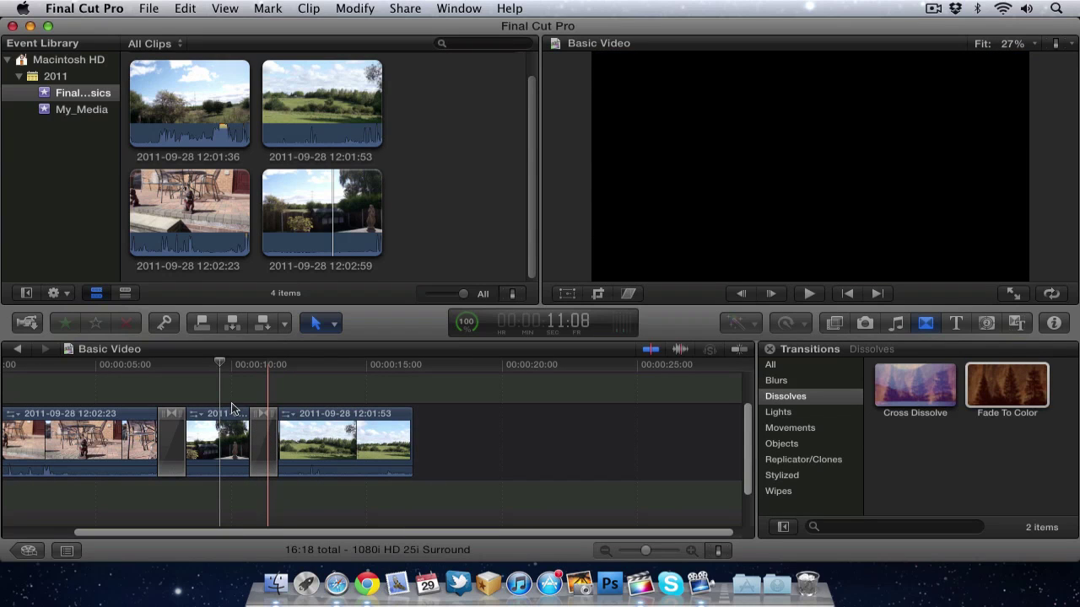
key(space)
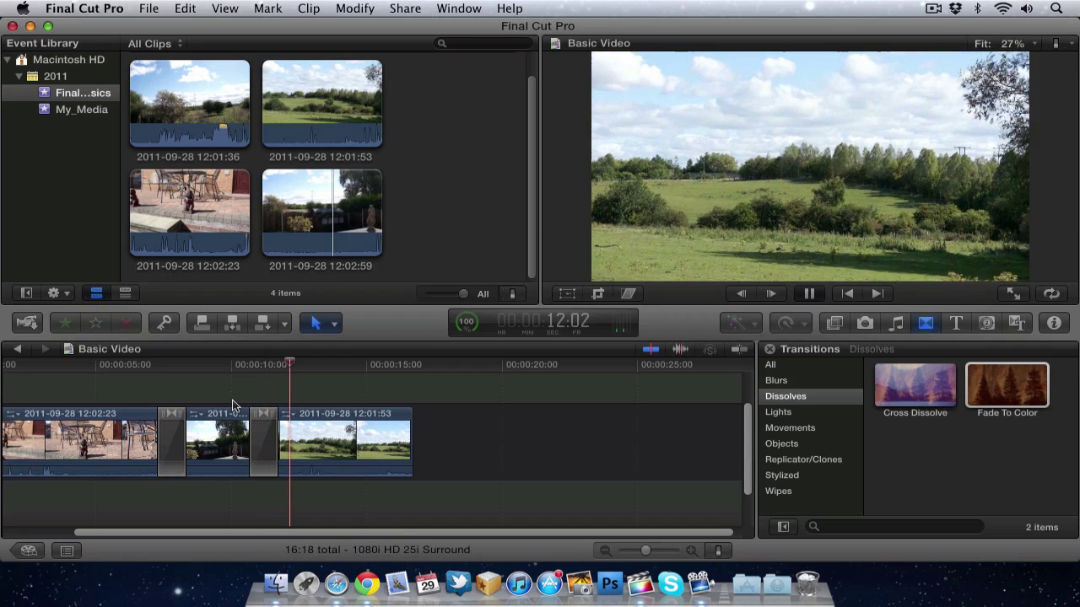
key(space)
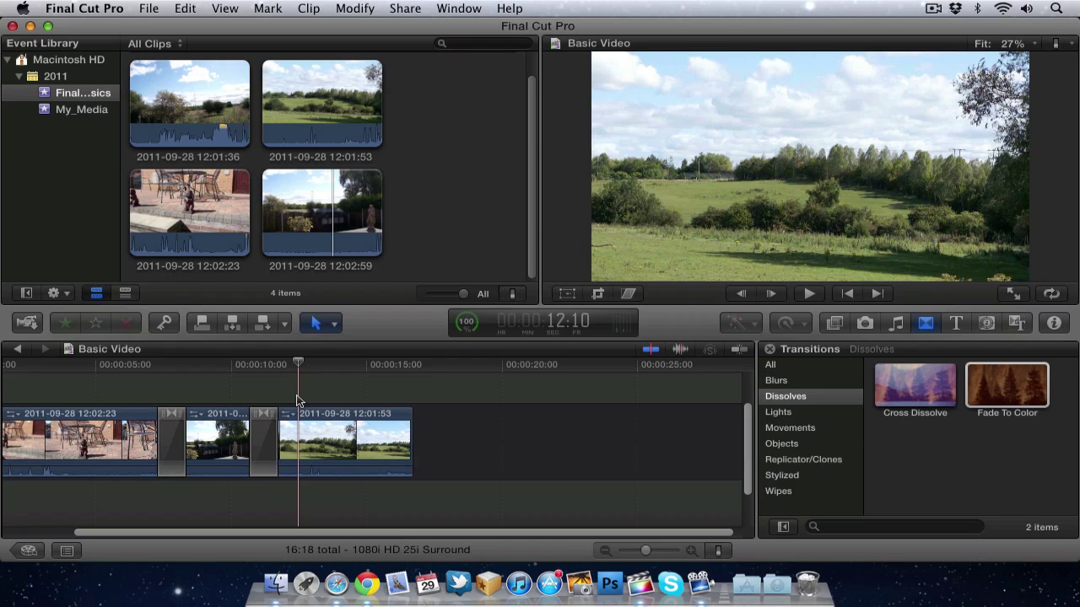
- In the Precision Editor, lengthen the second transition, move its edit point earlier, and extend the outgoing second clip
double_click(263, 415)
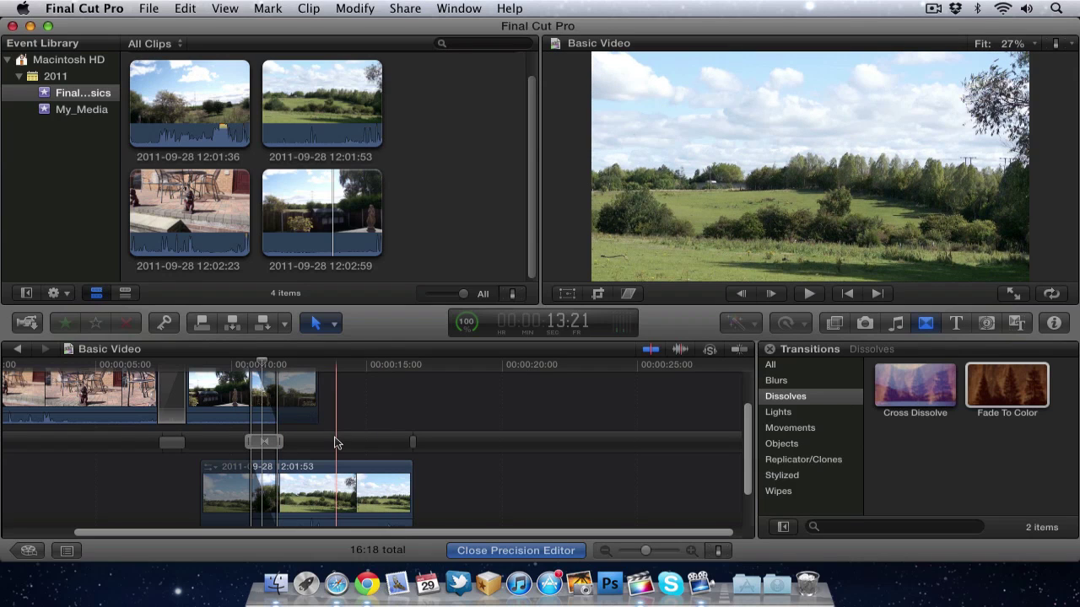
mouse_move(282, 442)
mouse_down()
mouse_move(325, 441)
mouse_move(256, 442)
mouse_move(278, 442)
mouse_up()
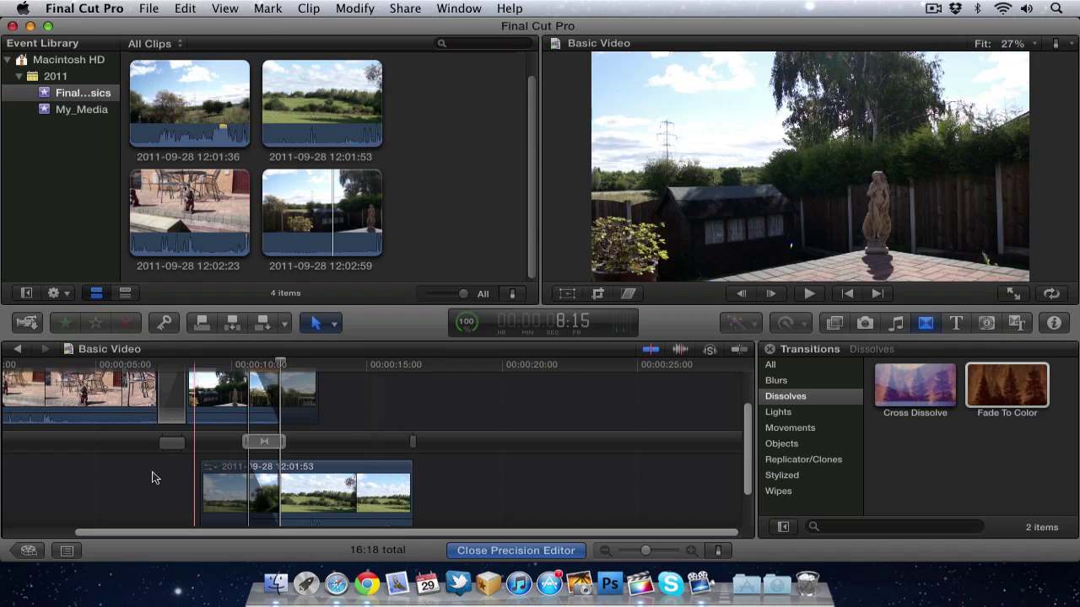
click(149, 473)
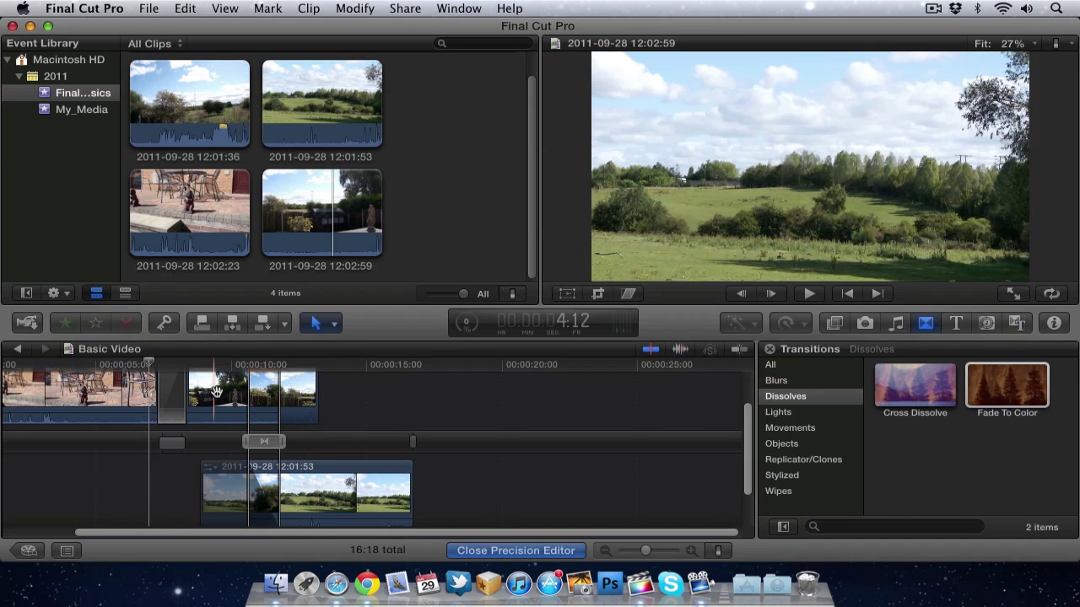
drag(215, 395, 243, 443)
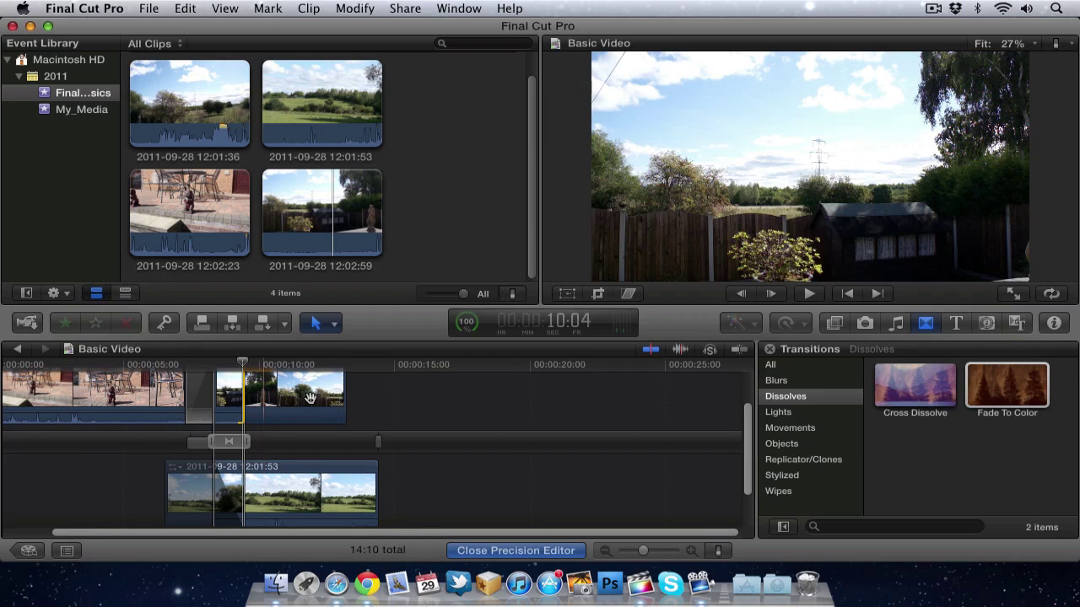
drag(272, 401, 292, 489)
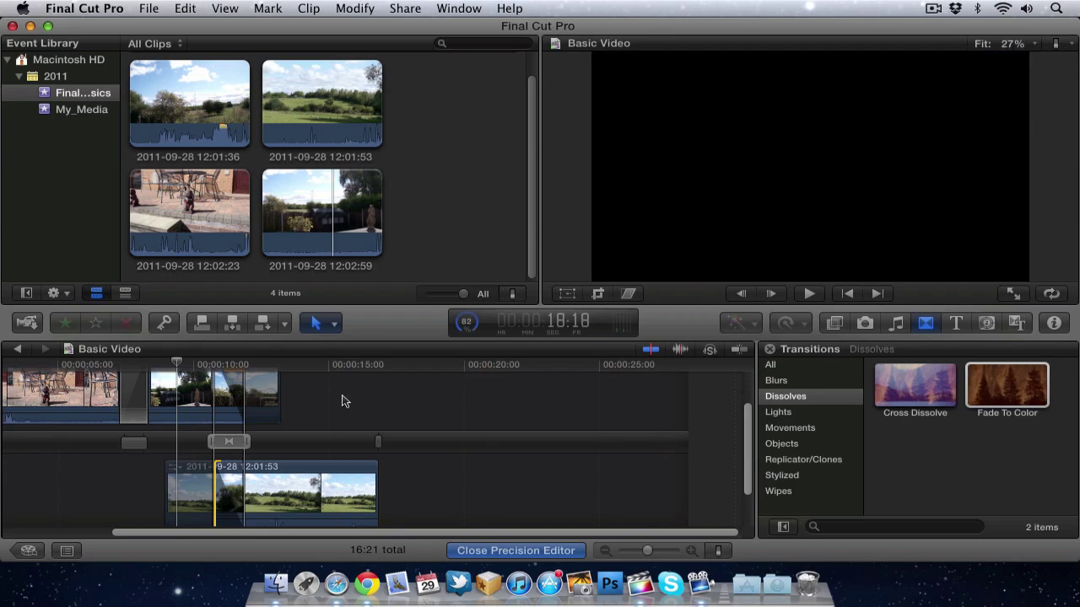
- Reopen the Fade To Color transition in the Precision Editor and start the third clip earlier beneath it
double_click(224, 414)
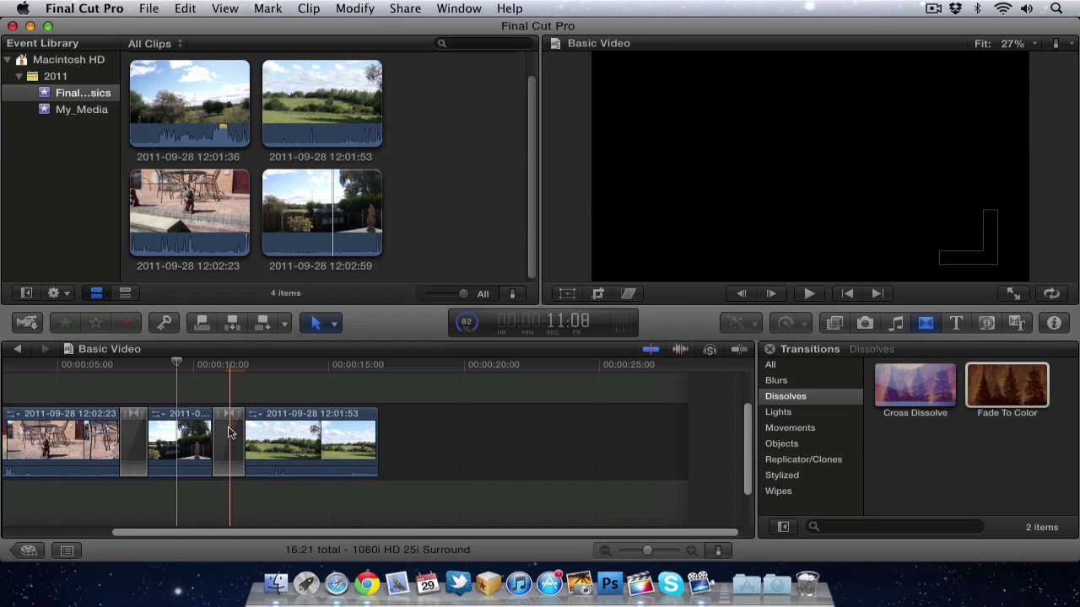
click(228, 432)
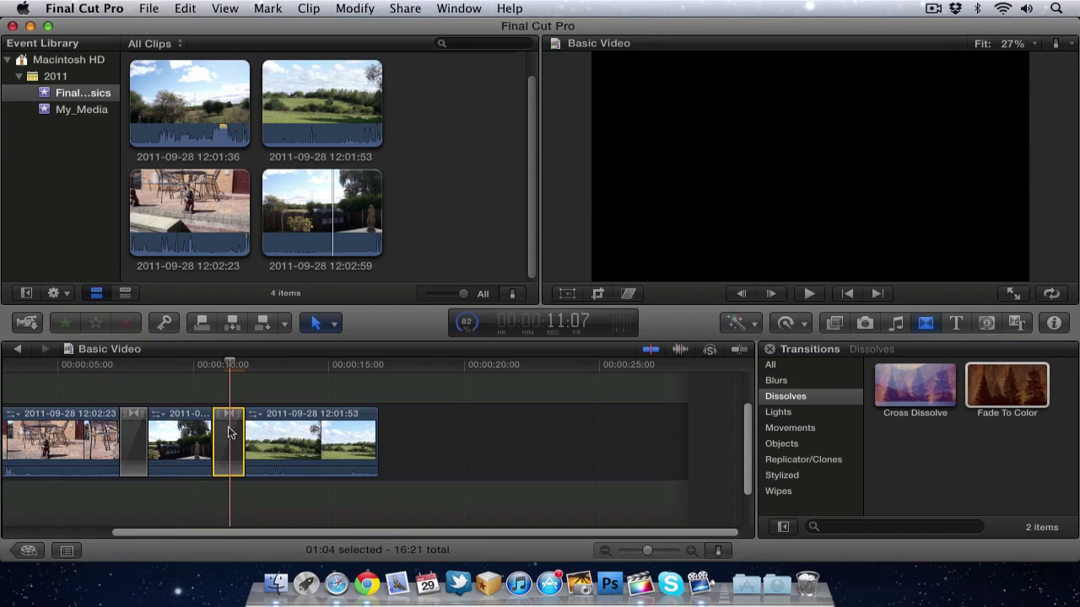
double_click(226, 415)
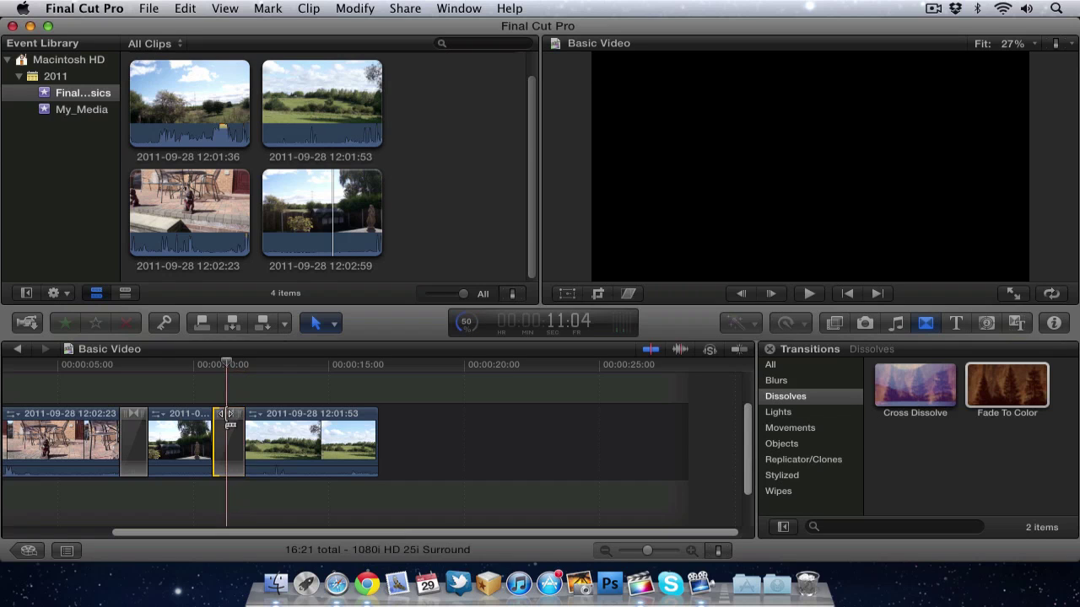
drag(249, 436, 232, 420)
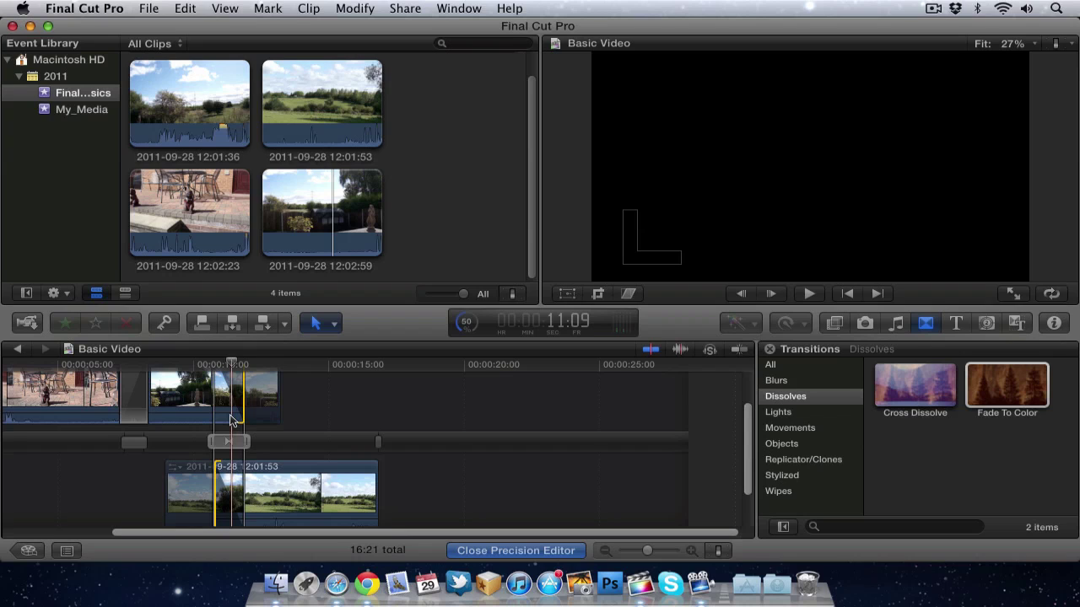